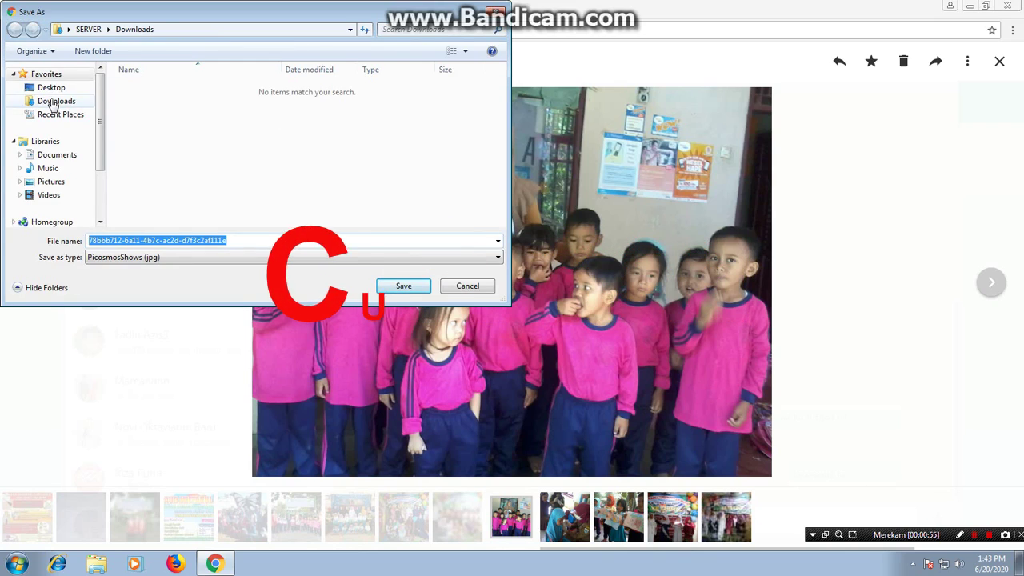
Save the class photo to the Desktop under its suggested file name, close the photo viewer and minimise the browser.
left_click(50, 87)
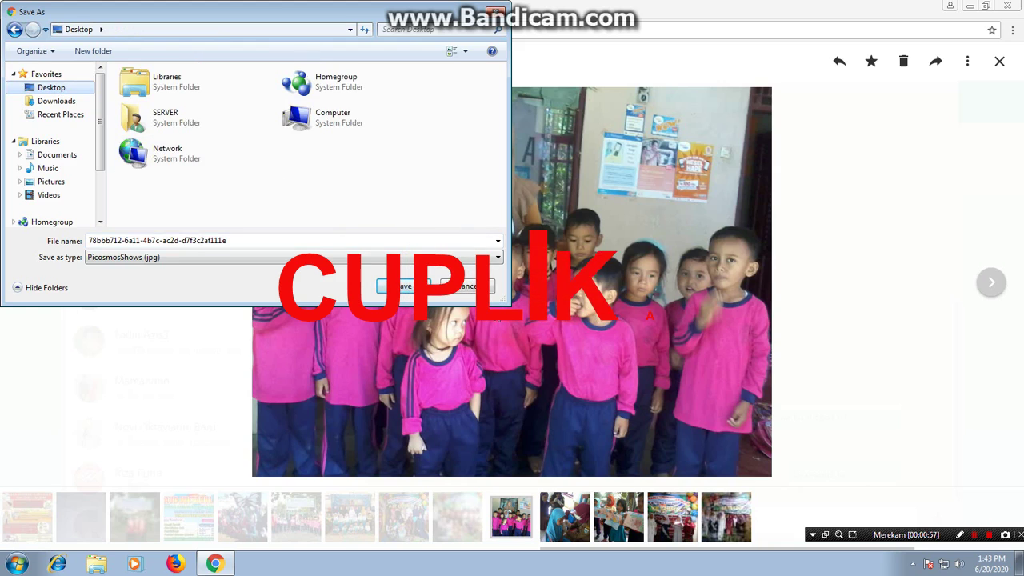
left_click(406, 287)
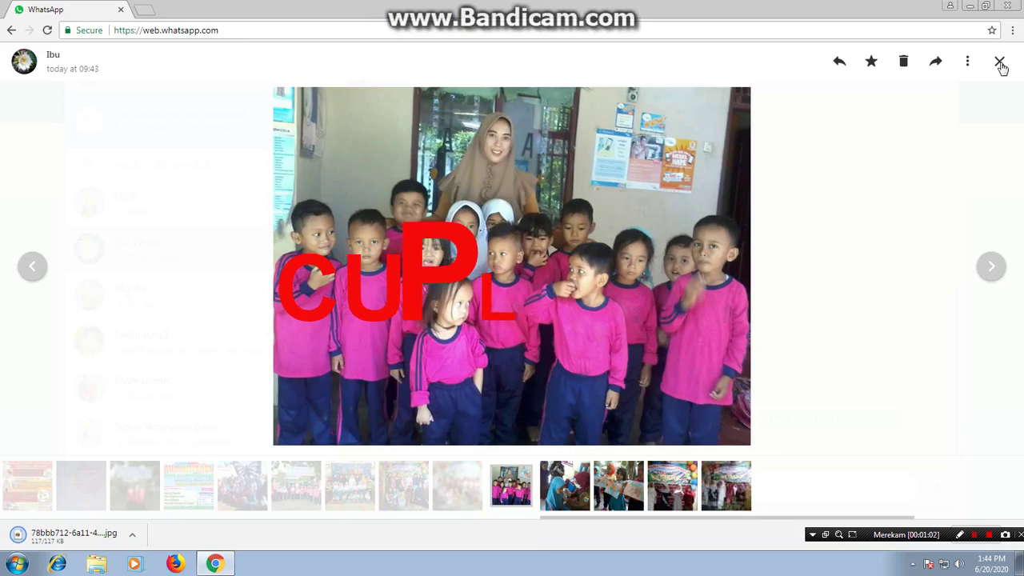
left_click(1000, 63)
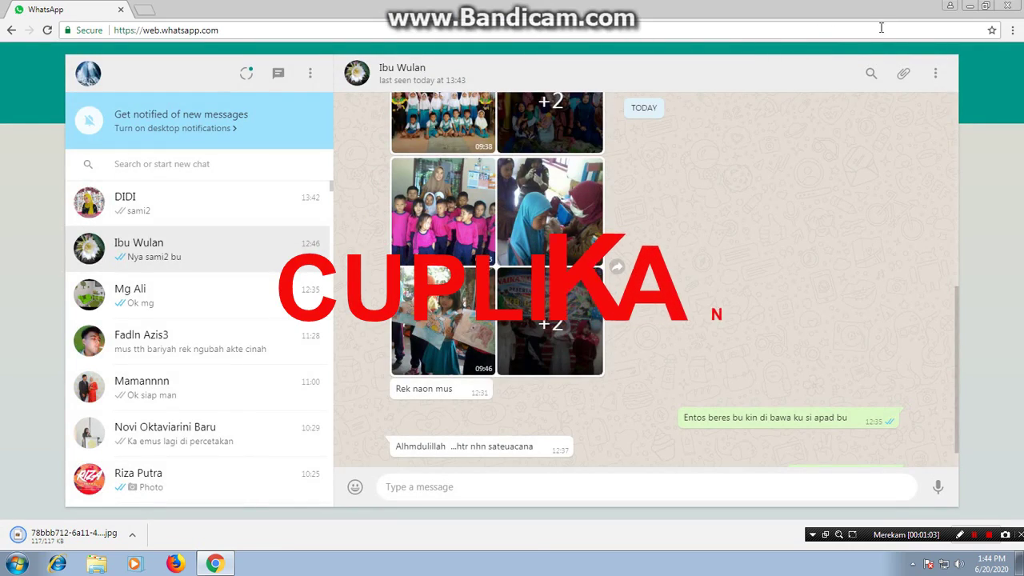
left_click(968, 5)
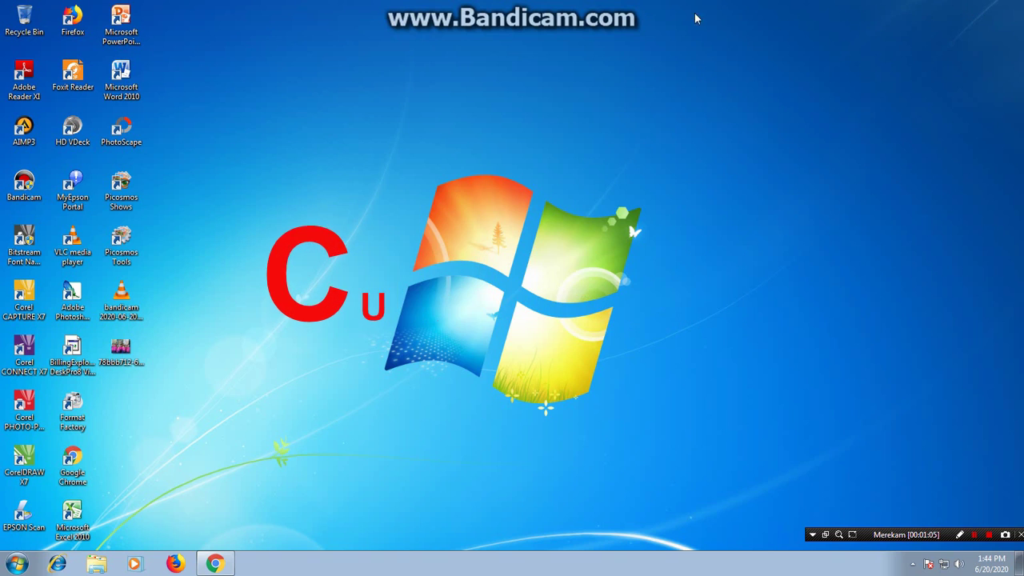
Start Adobe Photoshop and open the photo 78bbb712-6a11-4b7c-ac2d-d7f3c2af111e from the Desktop.
double_click(70, 298)
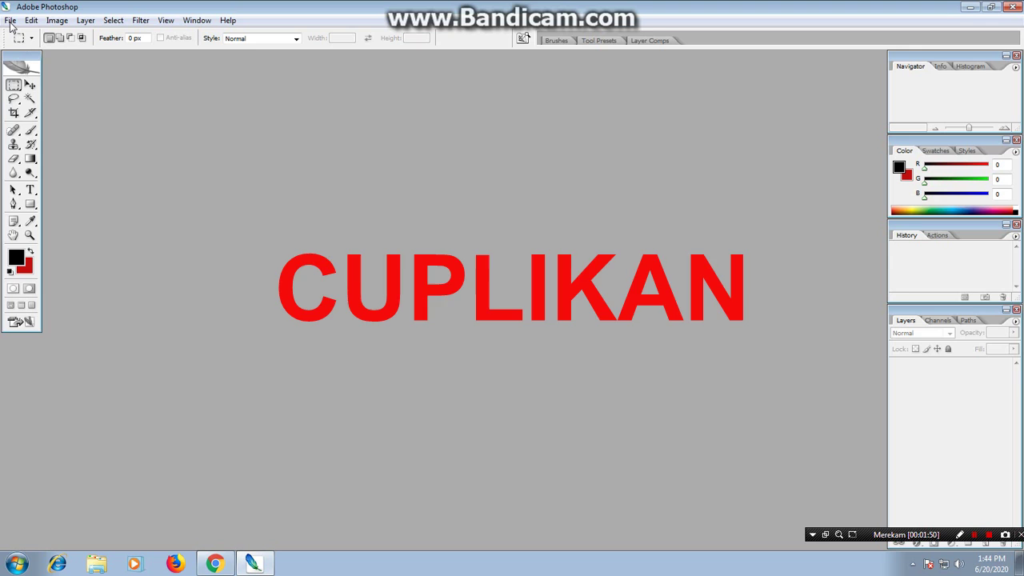
left_click(10, 20)
left_click(35, 48)
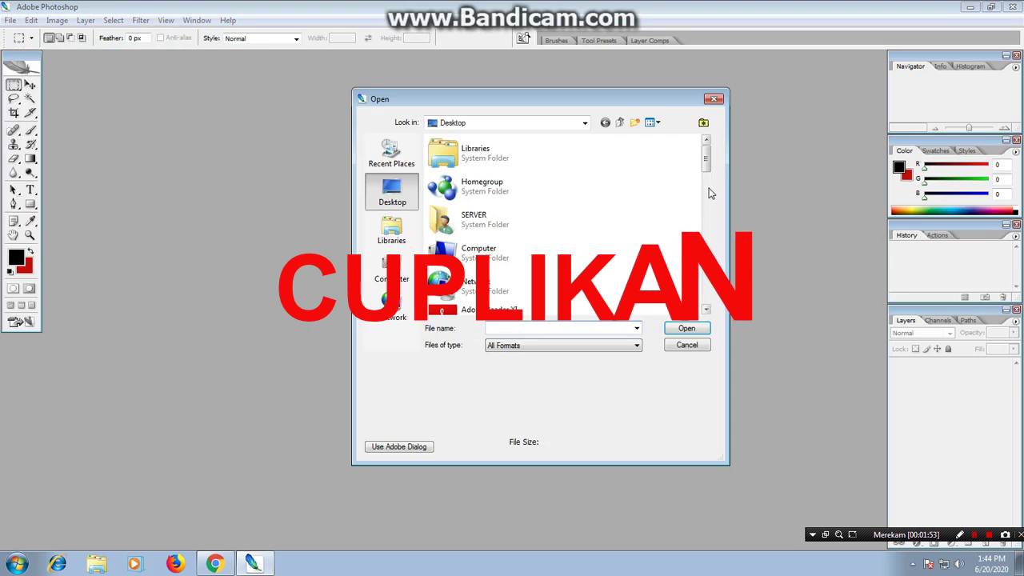
left_click(707, 195)
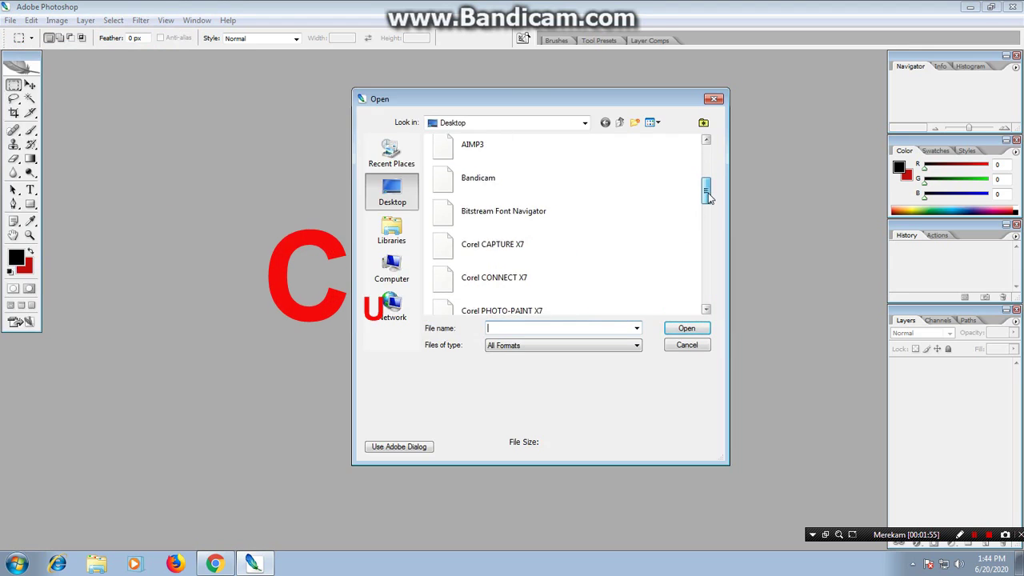
scroll(708, 208, "down", 3)
scroll(712, 232, "down", 5)
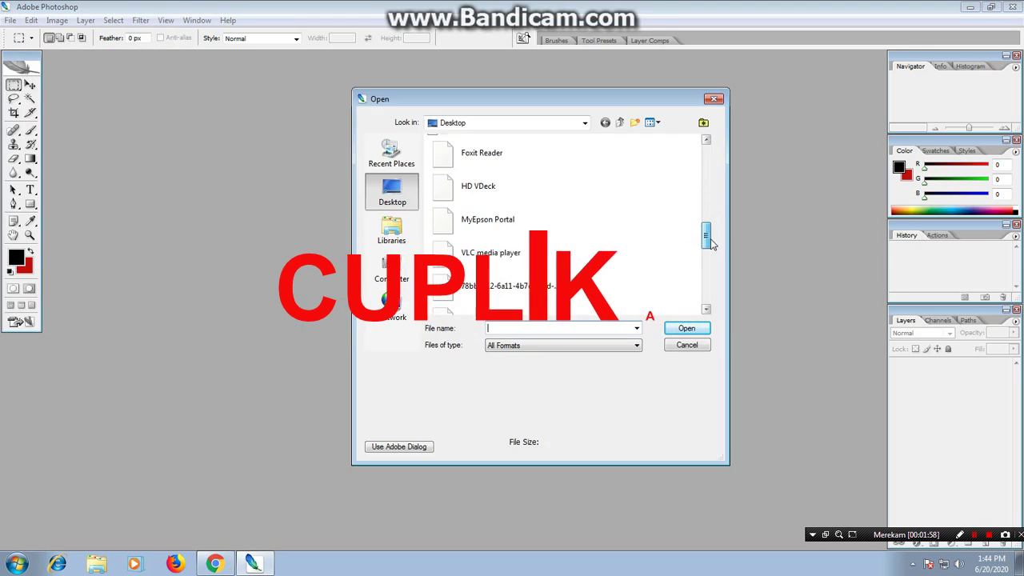
left_click(502, 264)
left_click(692, 330)
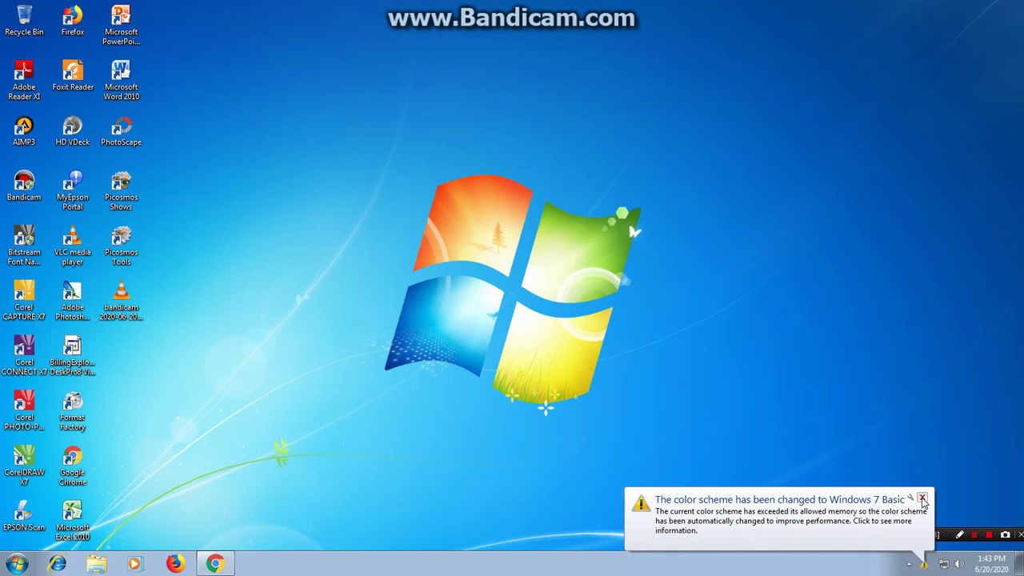
Dismiss the color scheme notification, switch to WhatsApp Web in Chrome and open the 09:43 class photo from the second chat.
left_click(922, 497)
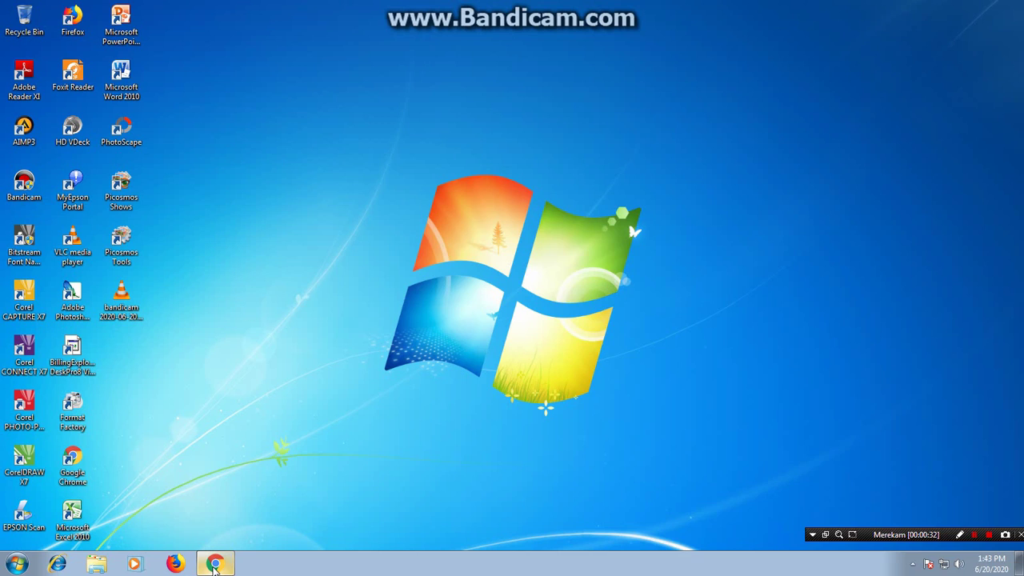
left_click(214, 564)
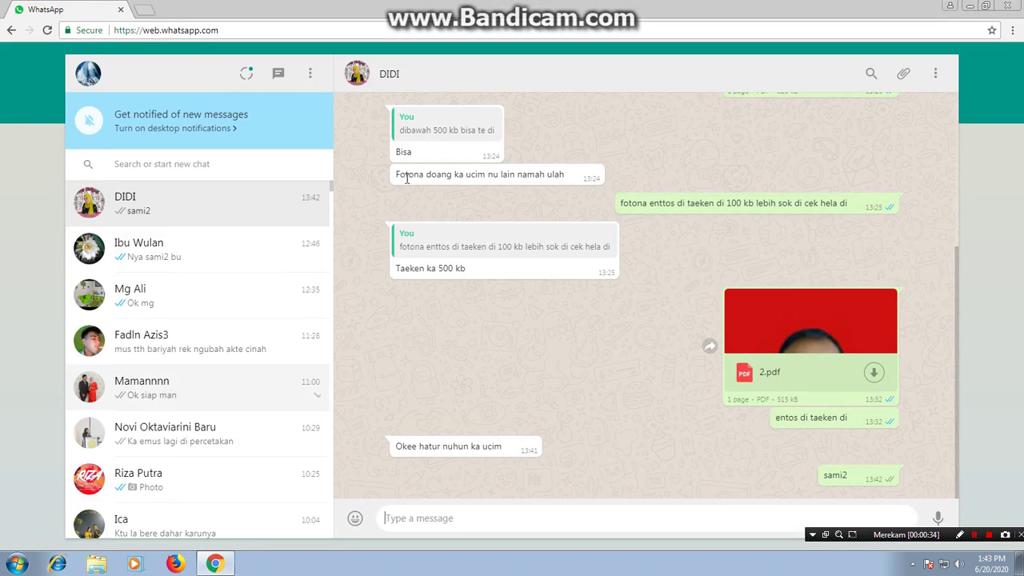
left_click(186, 251)
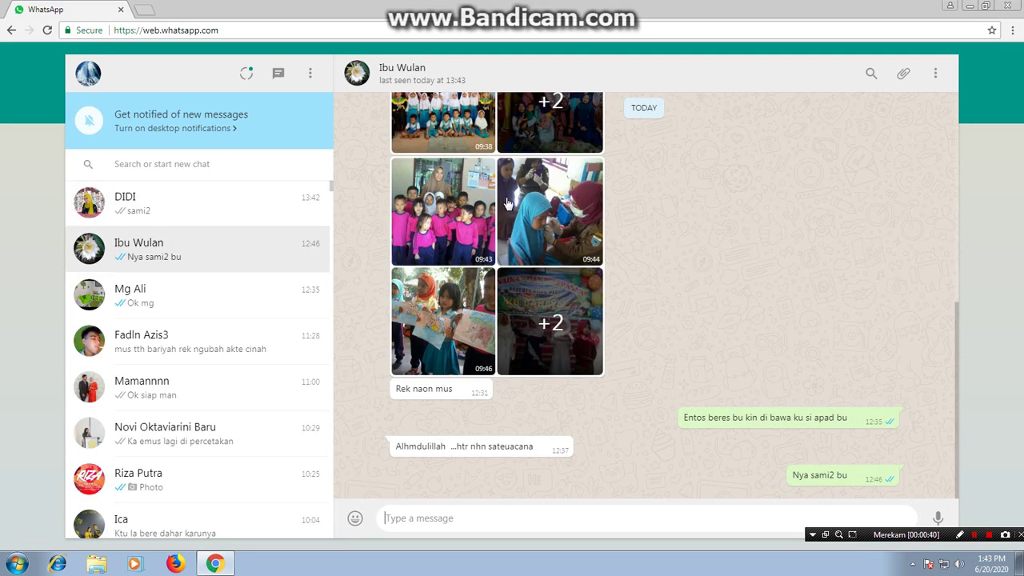
left_click(434, 196)
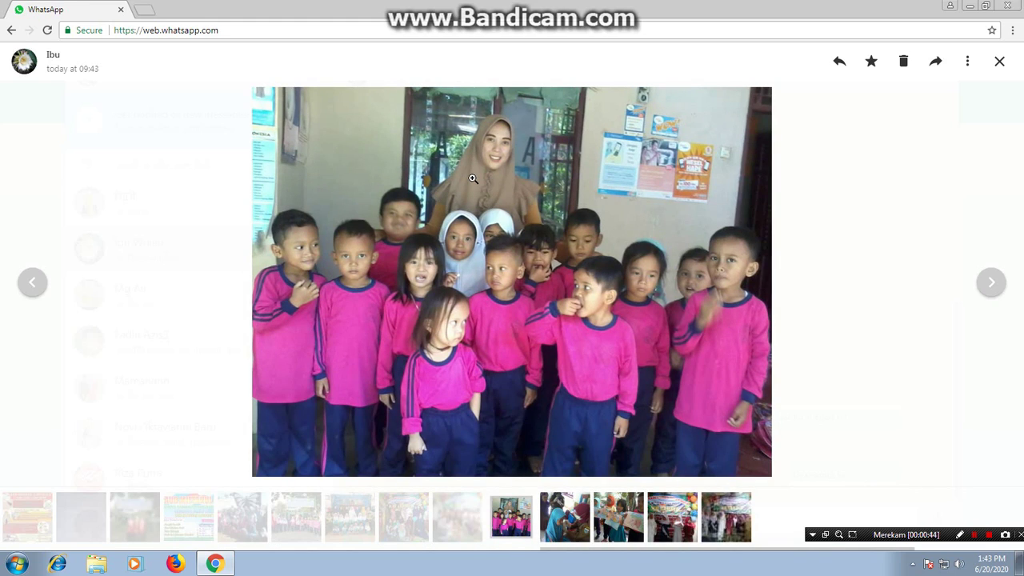
Save the opened class photo as a JPG on the Desktop with its suggested name, then close the viewer and minimise Chrome.
right_click(472, 181)
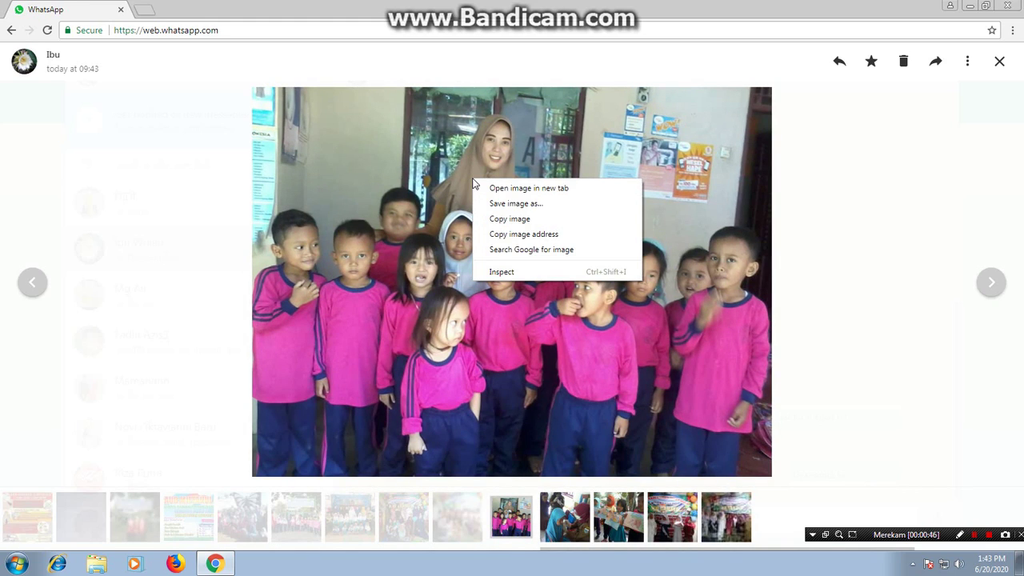
left_click(507, 205)
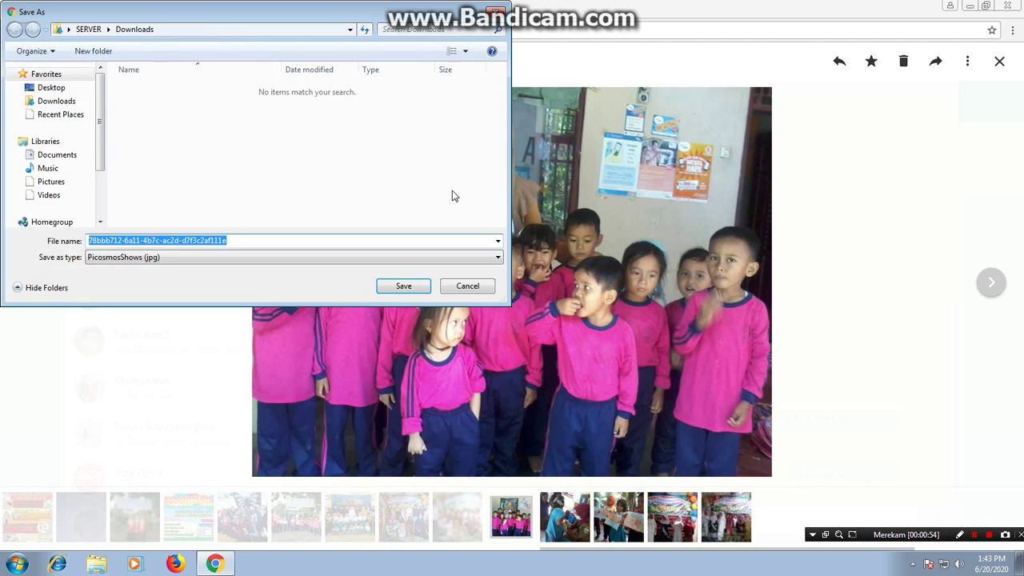
left_click(62, 90)
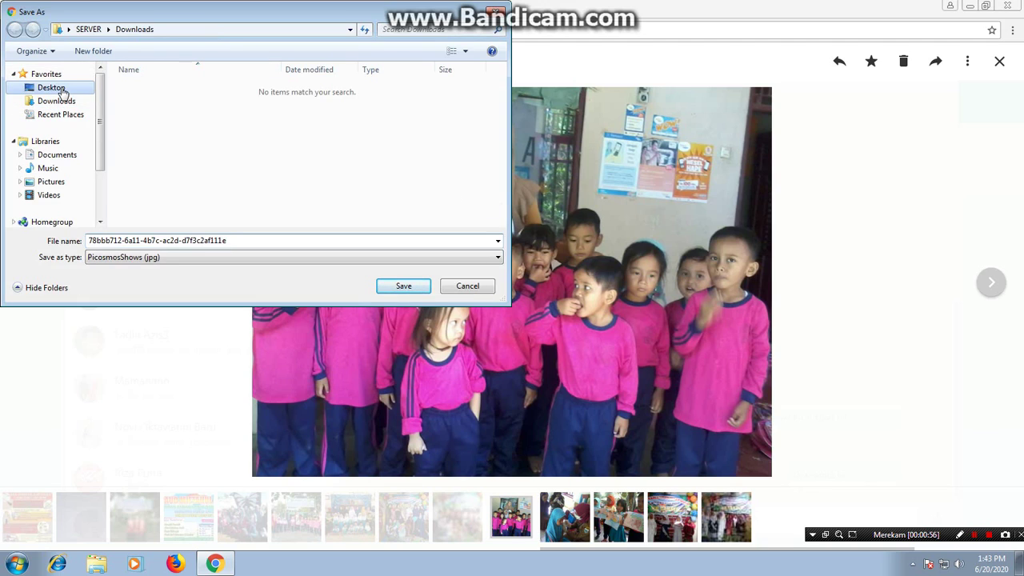
left_click(409, 287)
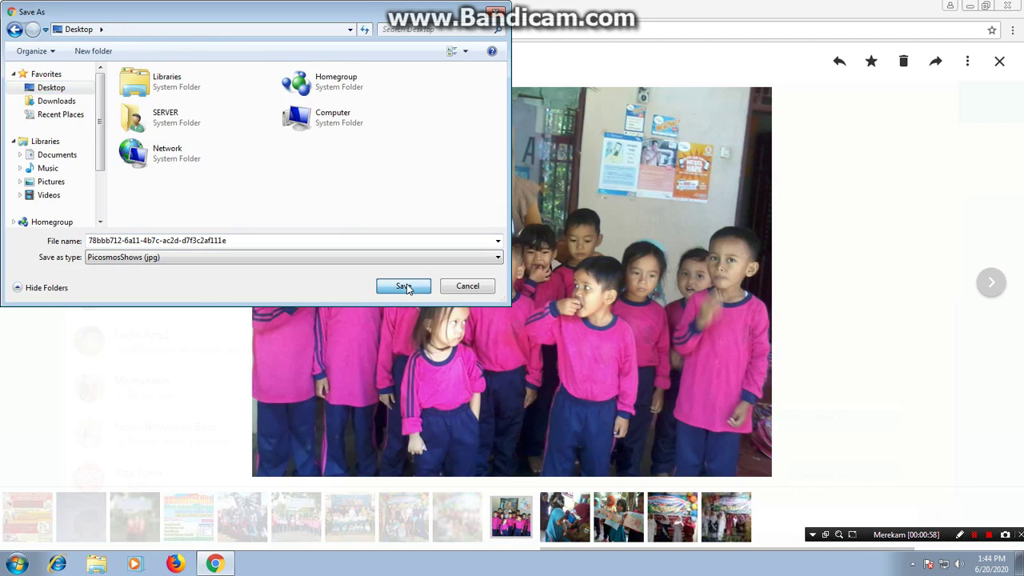
left_click(1000, 62)
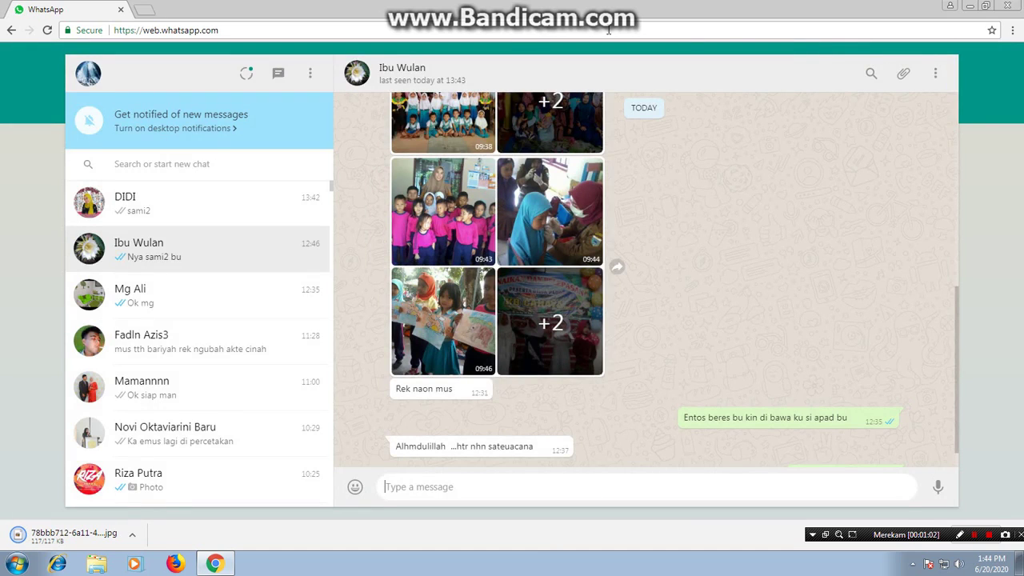
left_click(971, 7)
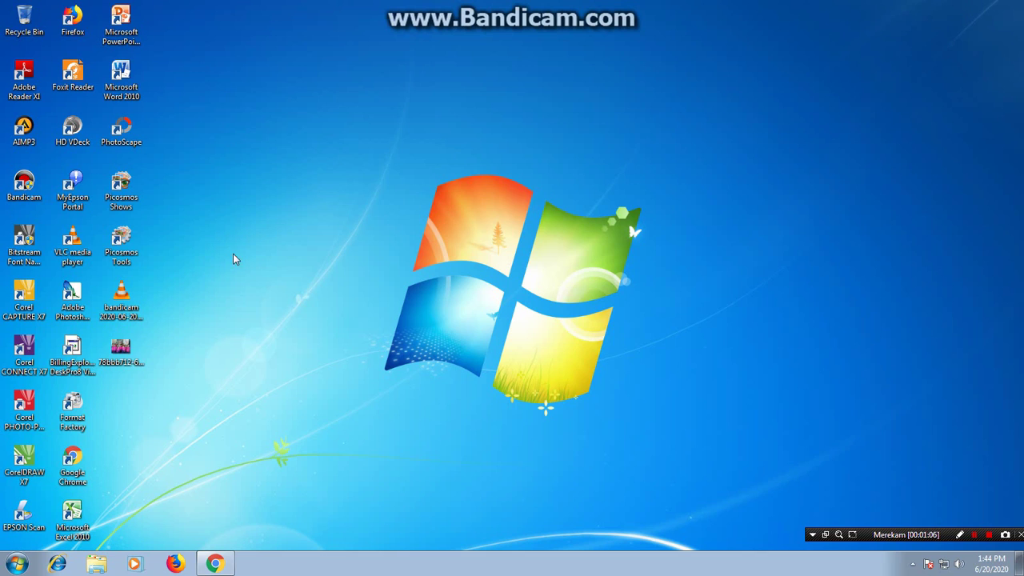
Start Adobe Photoshop CS2 and cancel its registration form.
double_click(74, 295)
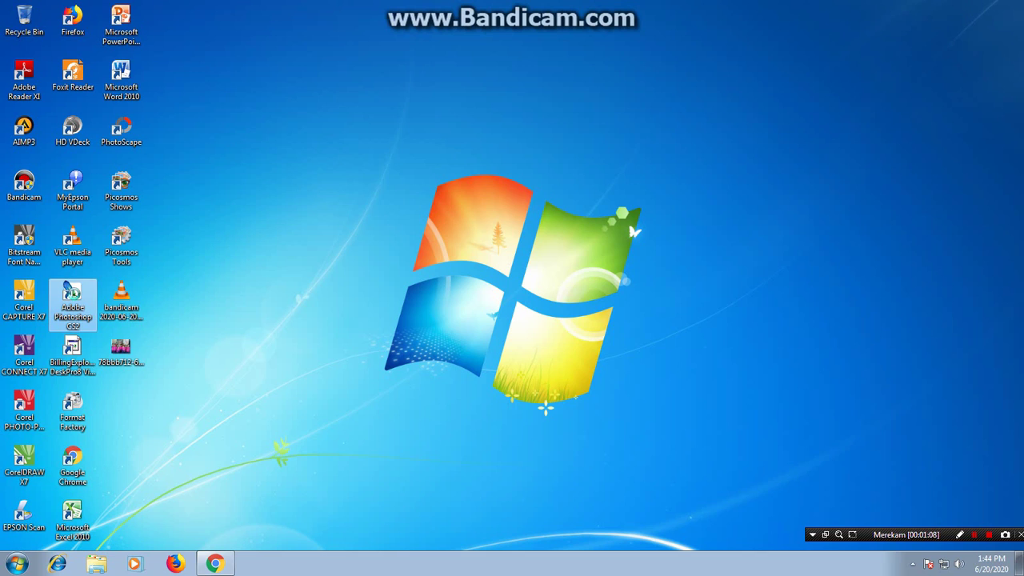
right_click(75, 300)
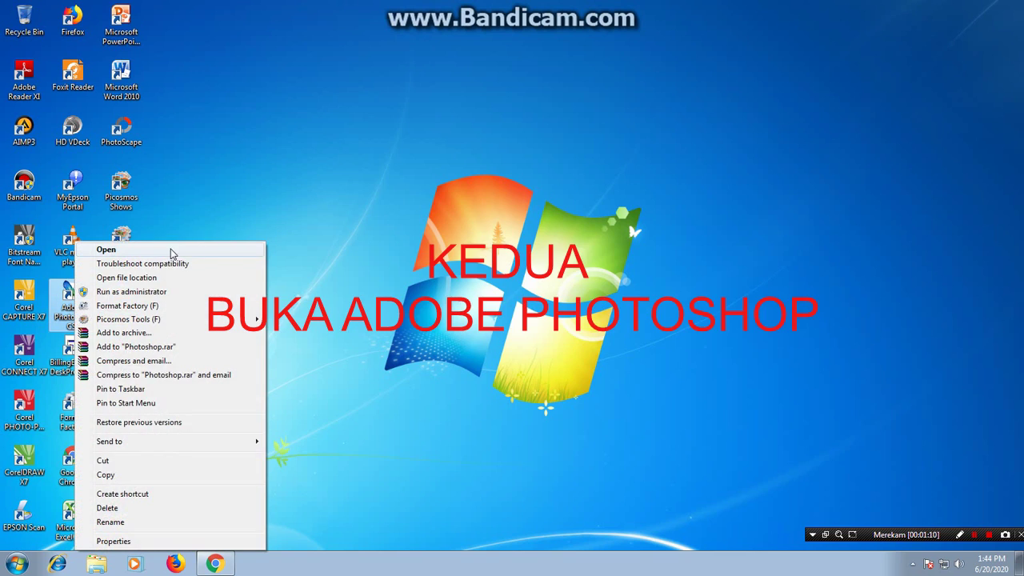
left_click(227, 251)
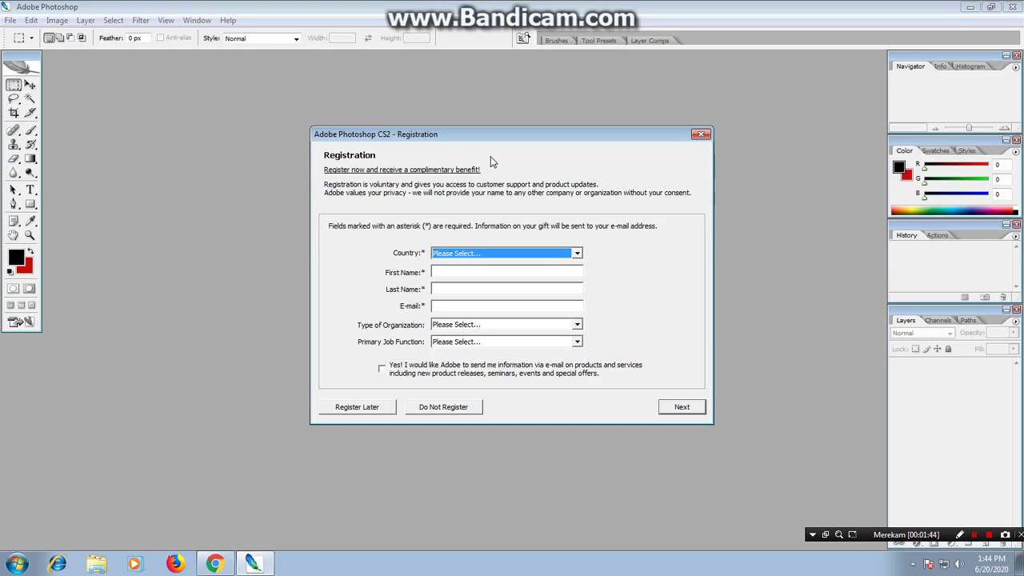
left_click(701, 134)
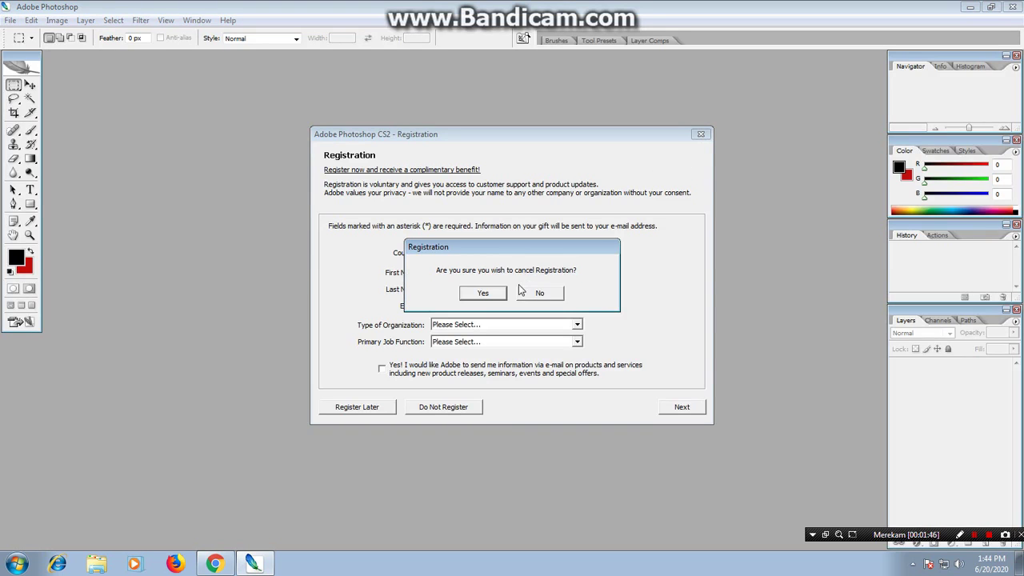
left_click(483, 293)
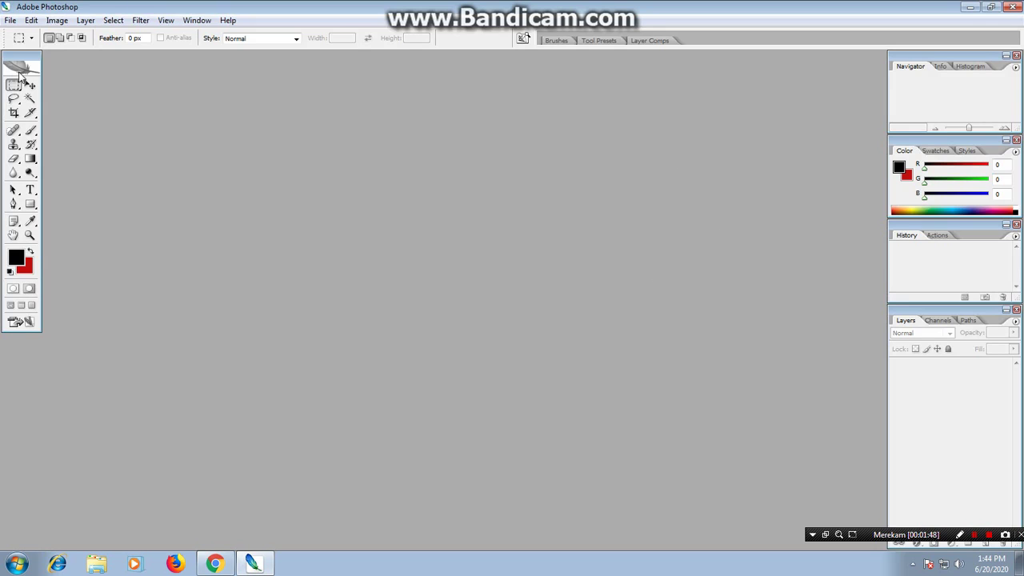
Try to open the Desktop photo 78bbb712-6a11-4b7c-ac2d-d7f3c2af111e in Photoshop.
left_click(10, 21)
left_click(24, 45)
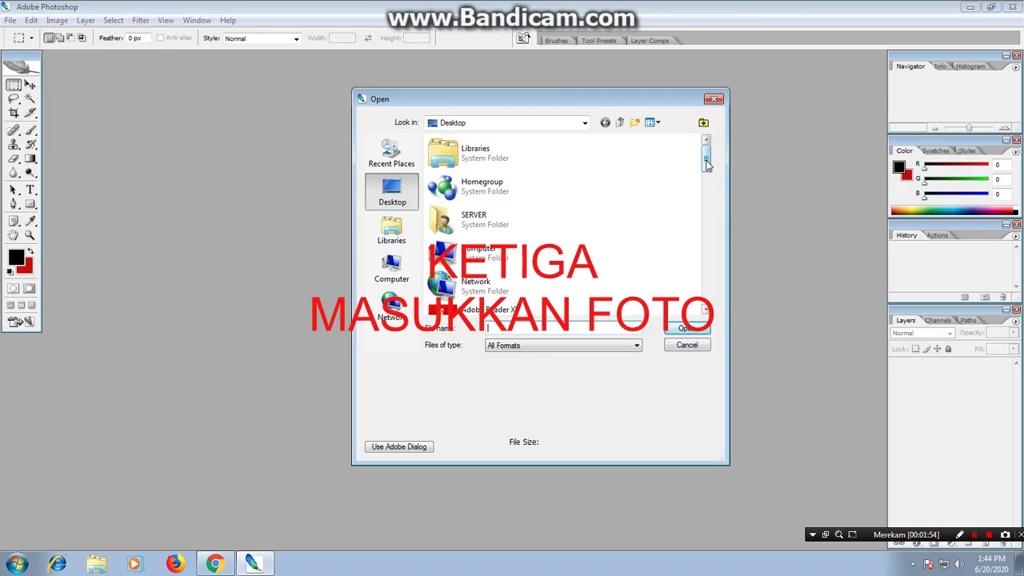
left_click_drag(706, 164, 711, 248)
left_click(501, 270)
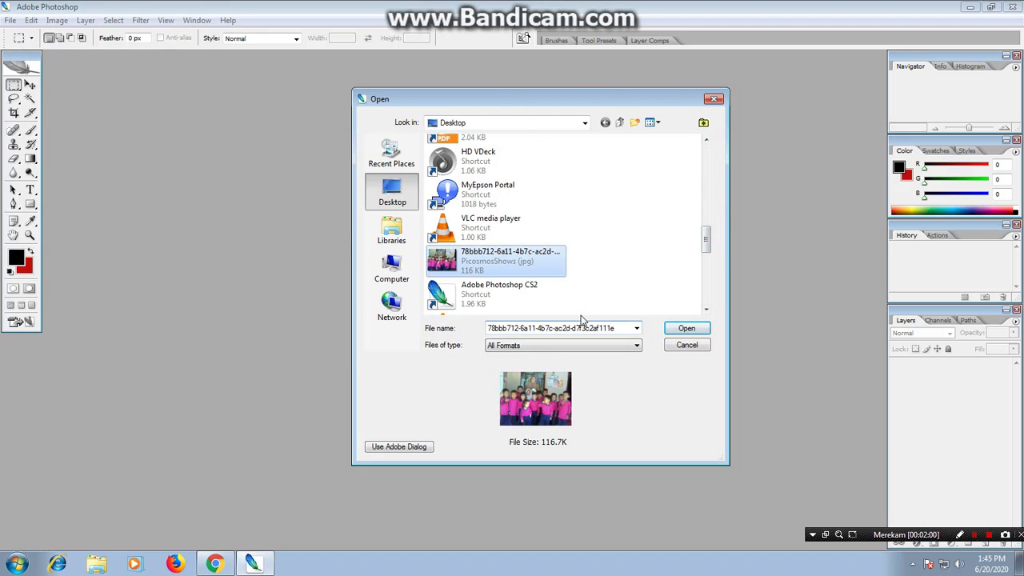
left_click(691, 330)
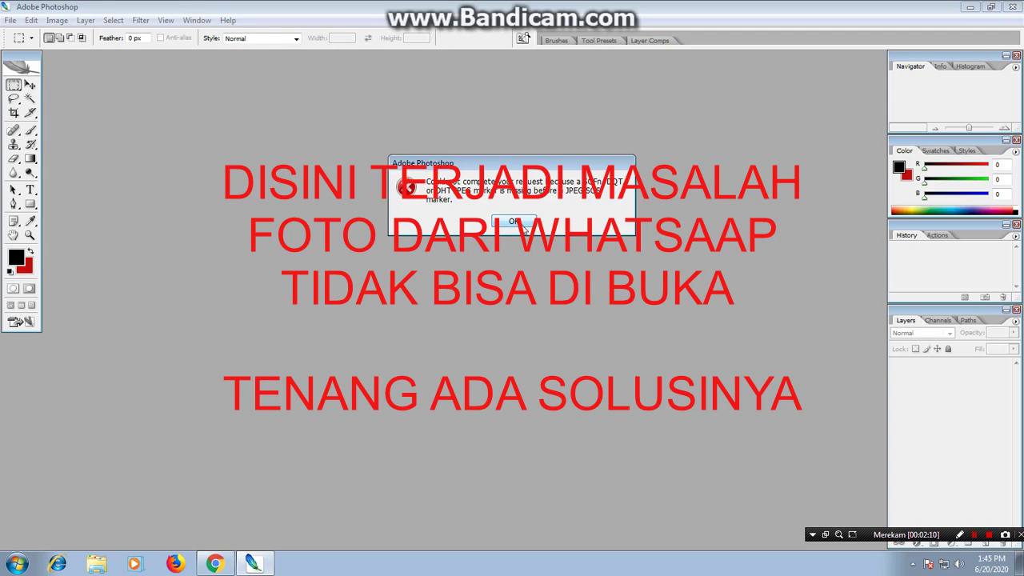
left_click(516, 222)
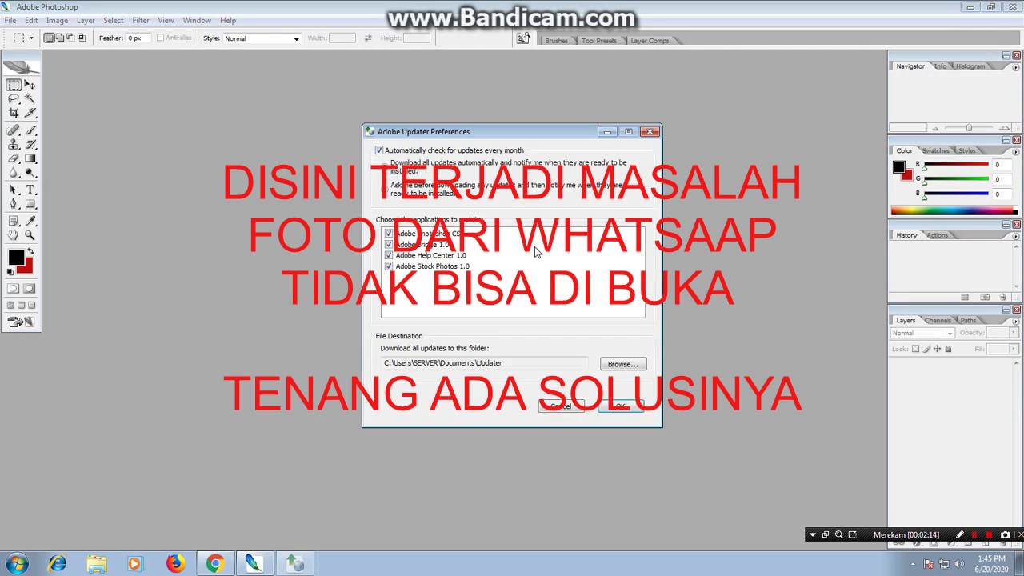
Close the Adobe Updater Preferences and the Open dialog without changing or opening anything.
left_click(650, 133)
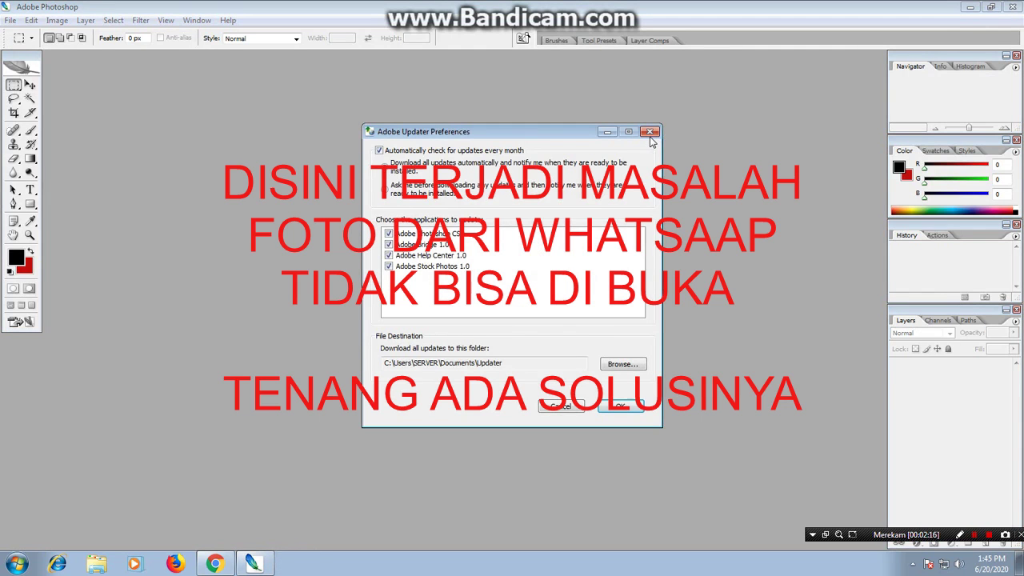
double_click(660, 134)
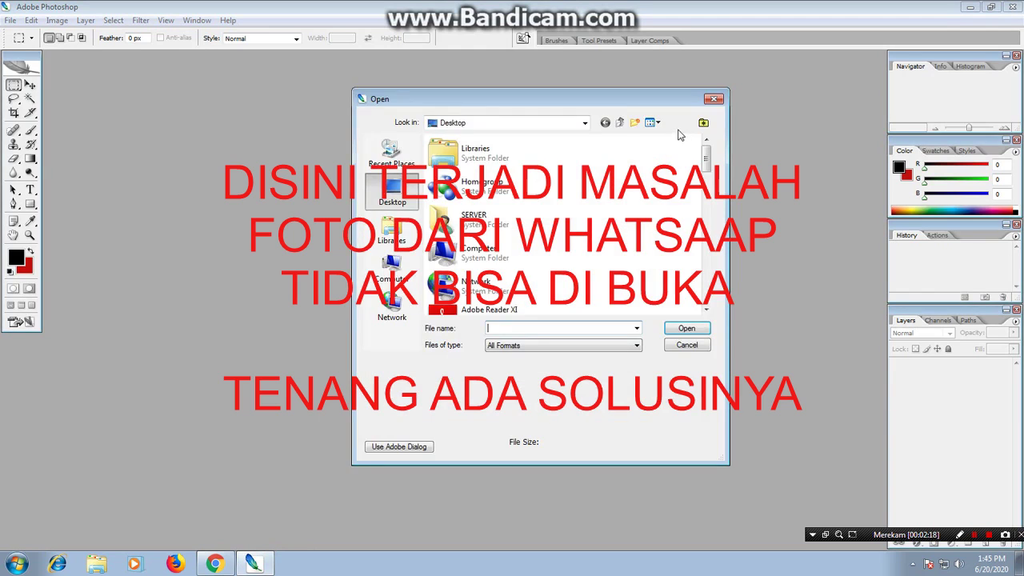
left_click(713, 95)
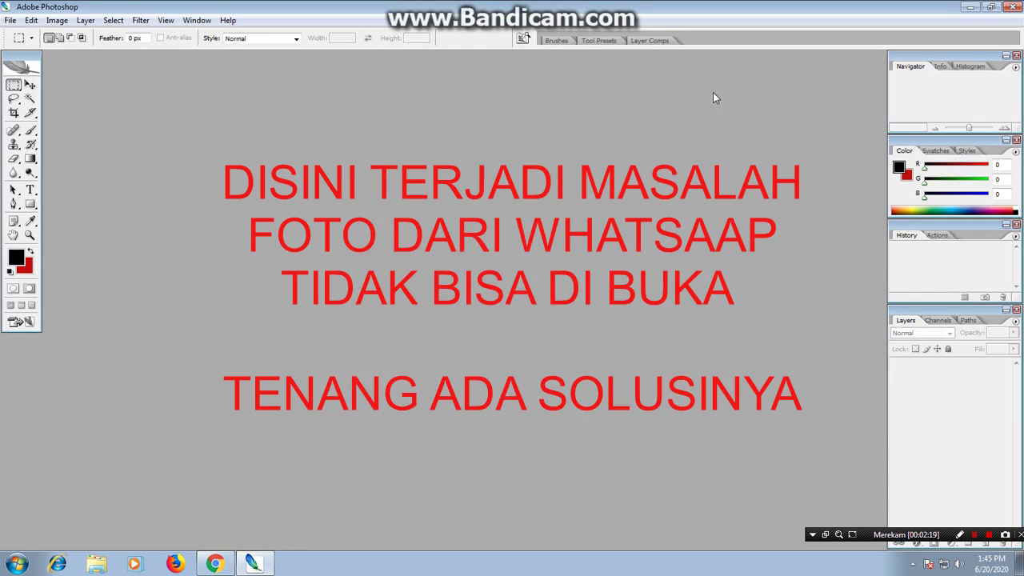
Minimise Photoshop, open the saved Desktop photo for editing in Paint and resave it under the same name.
left_click(969, 7)
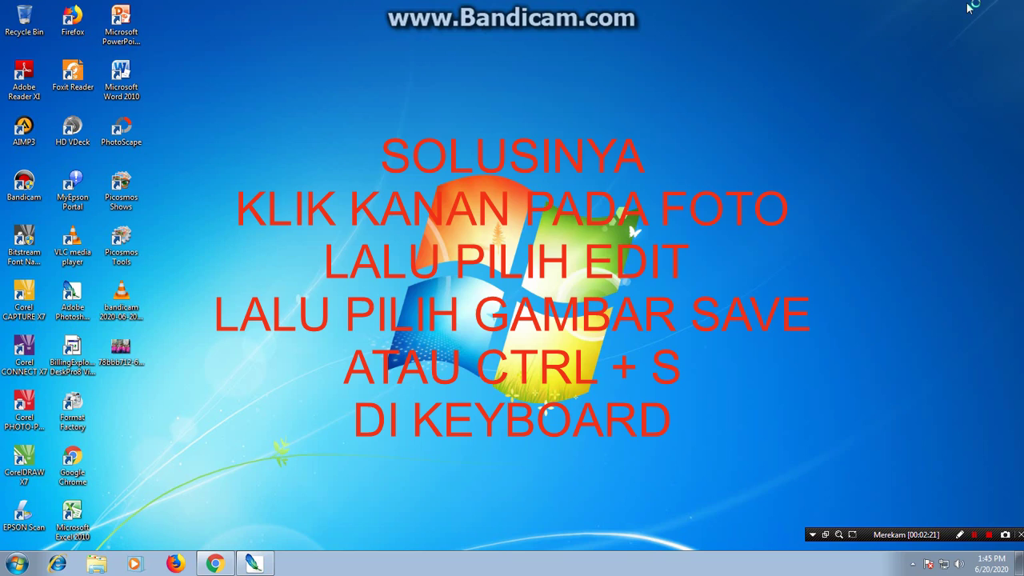
right_click(126, 352)
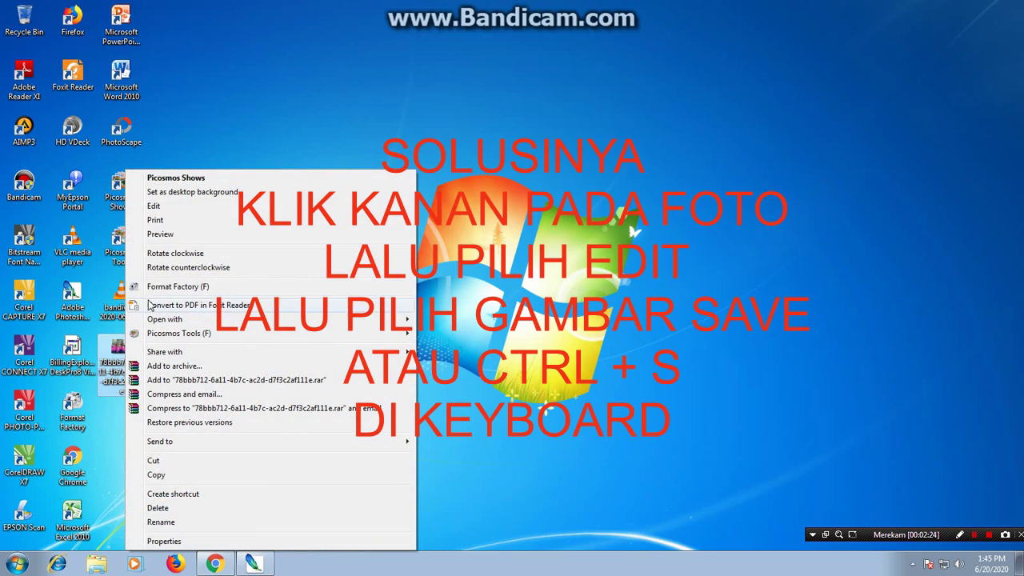
left_click(189, 206)
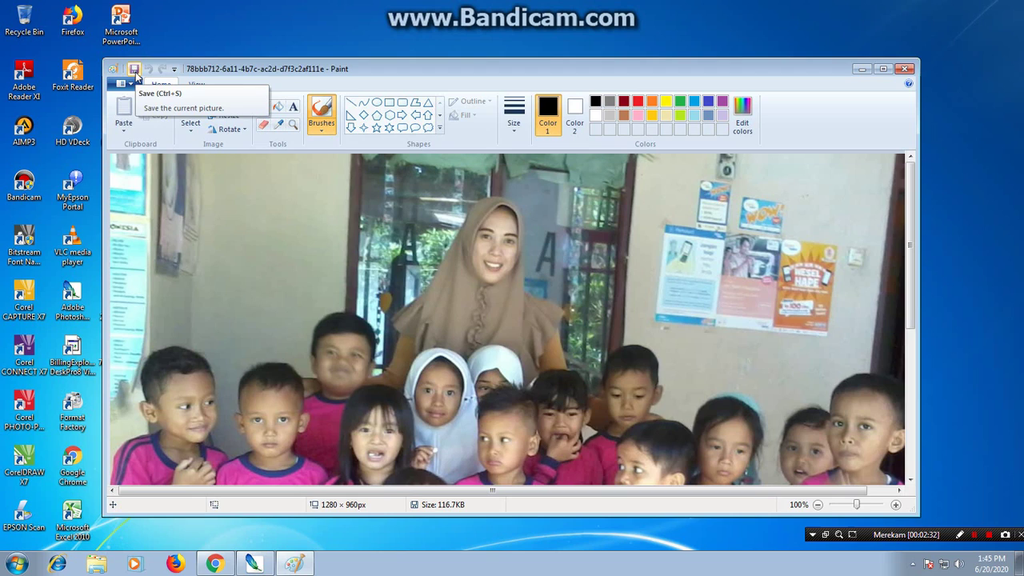
left_click(134, 70)
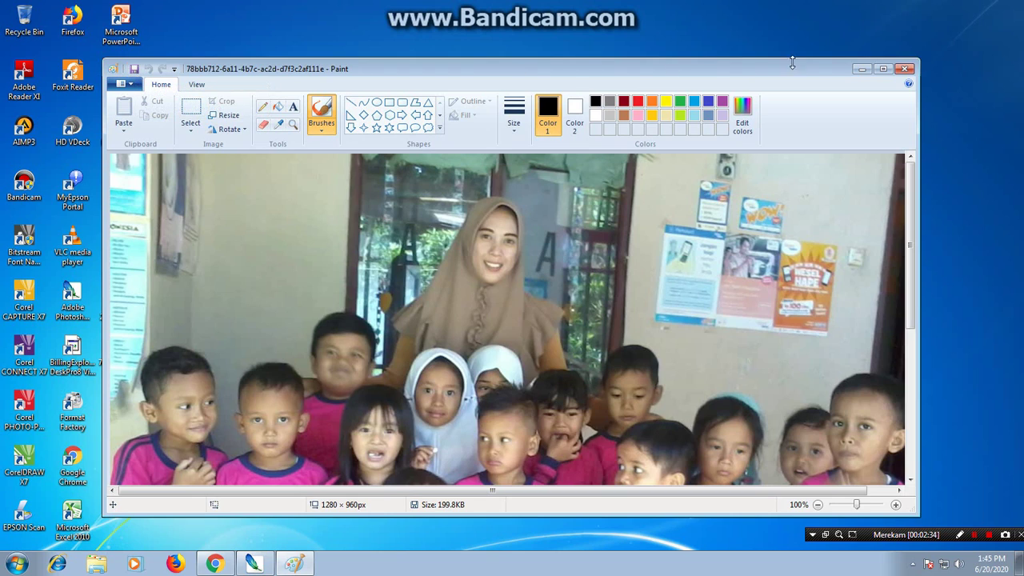
Close Paint, switch back to Photoshop and open the resaved Desktop photo 78bbb712-6a11-4b7c-ac2d-d7f3c2af111e.
left_click(907, 70)
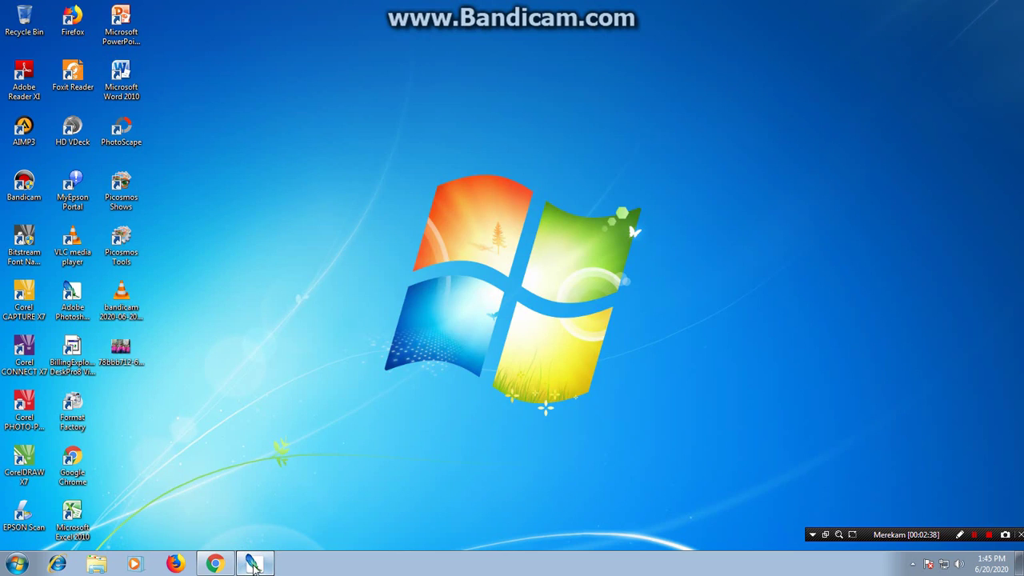
left_click(253, 564)
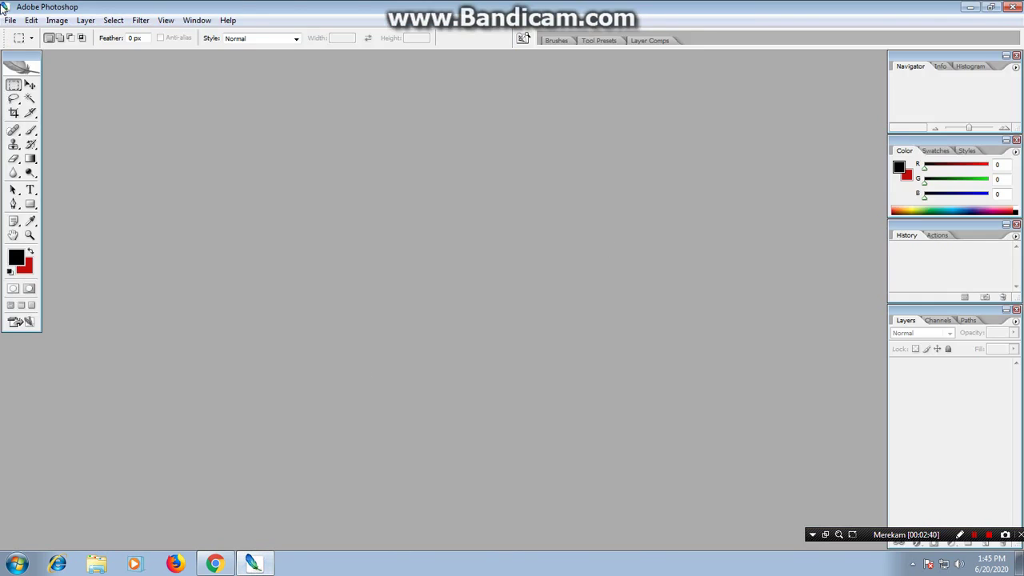
left_click(11, 20)
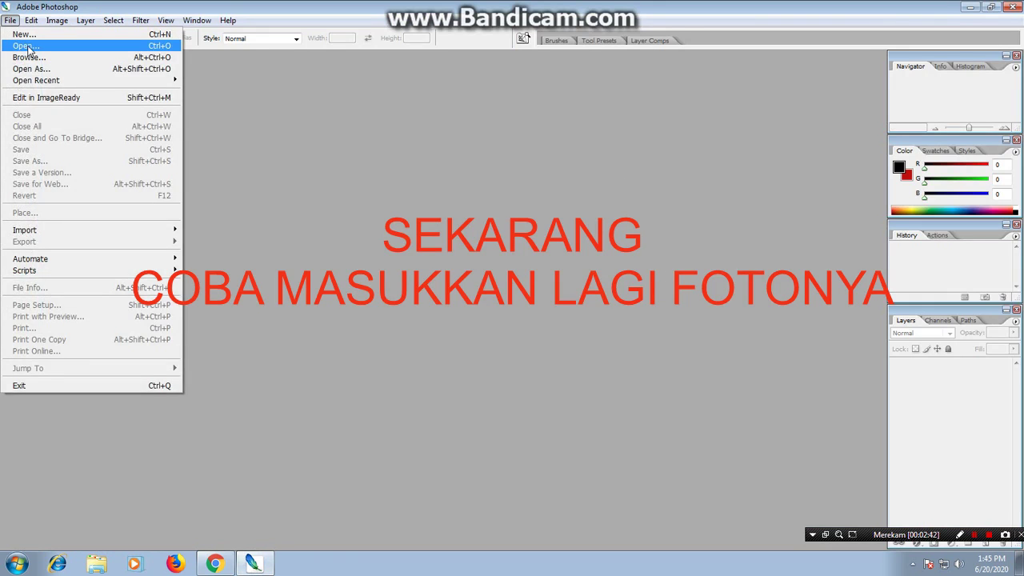
left_click(27, 46)
left_click_drag(705, 159, 718, 248)
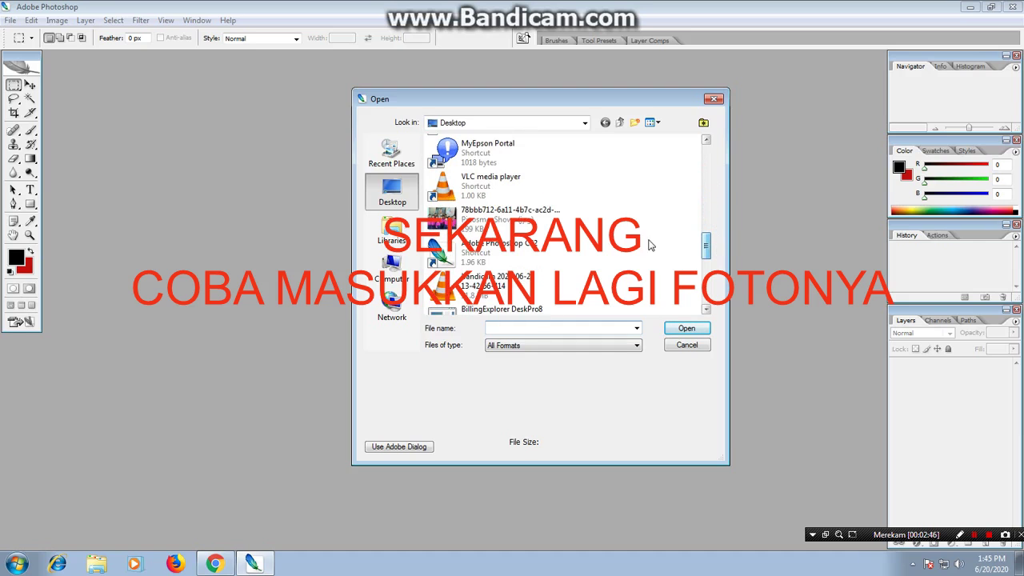
left_click(496, 230)
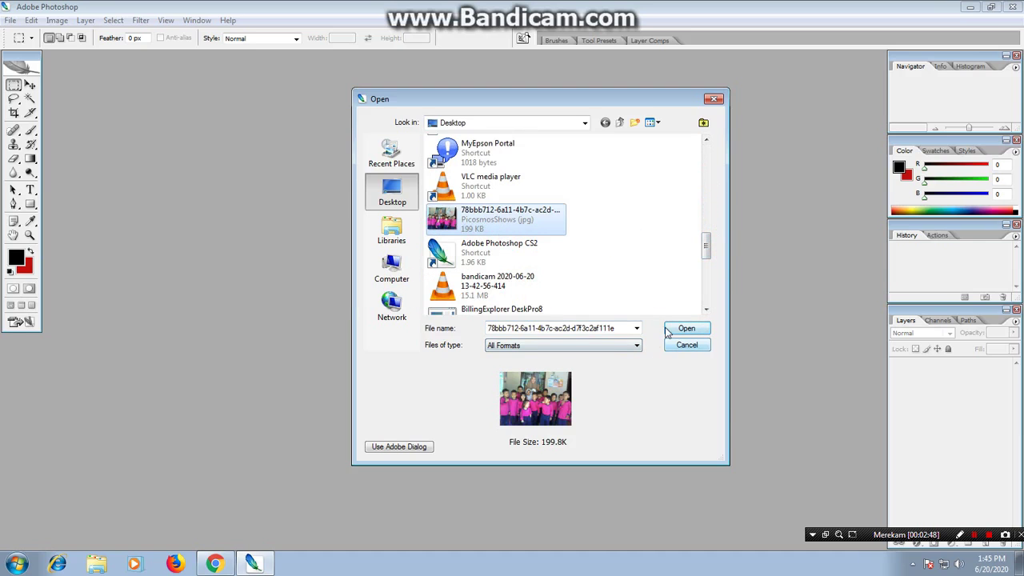
left_click(701, 334)
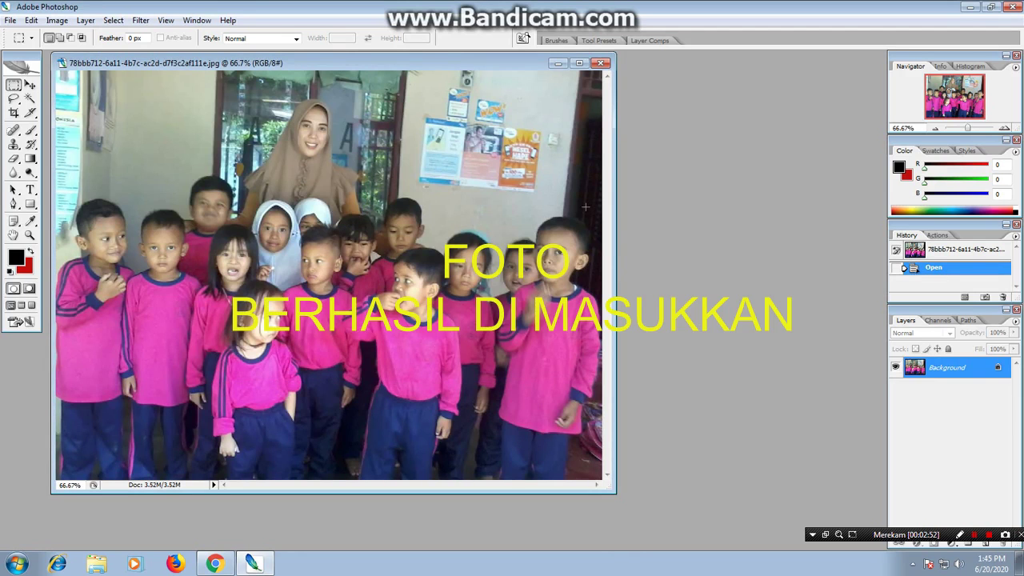
Clear the stray marquee selection on the photo and move its document window towards the middle of the workspace.
left_click_drag(361, 86, 344, 80)
left_click(334, 88)
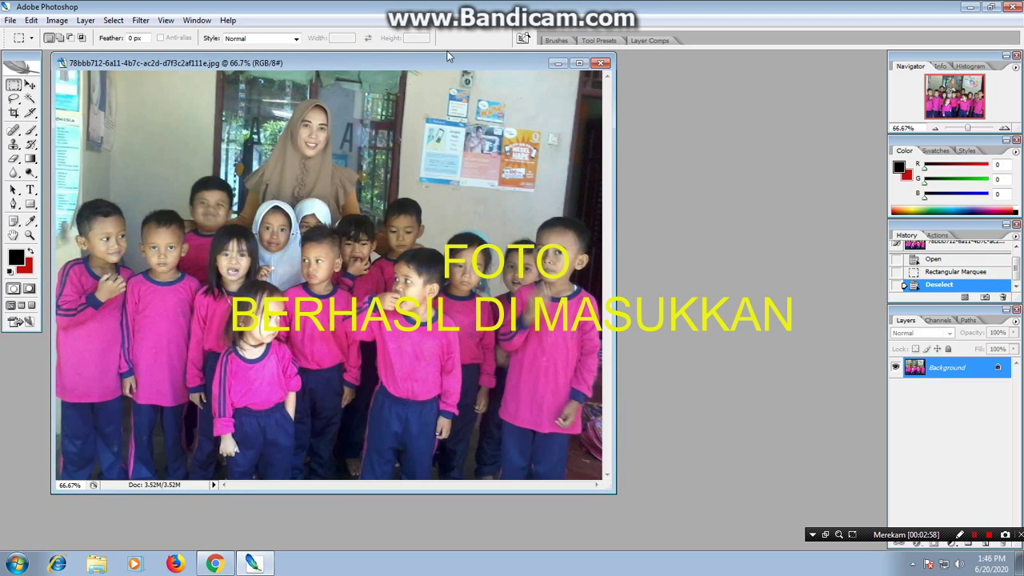
left_click_drag(397, 60, 494, 87)
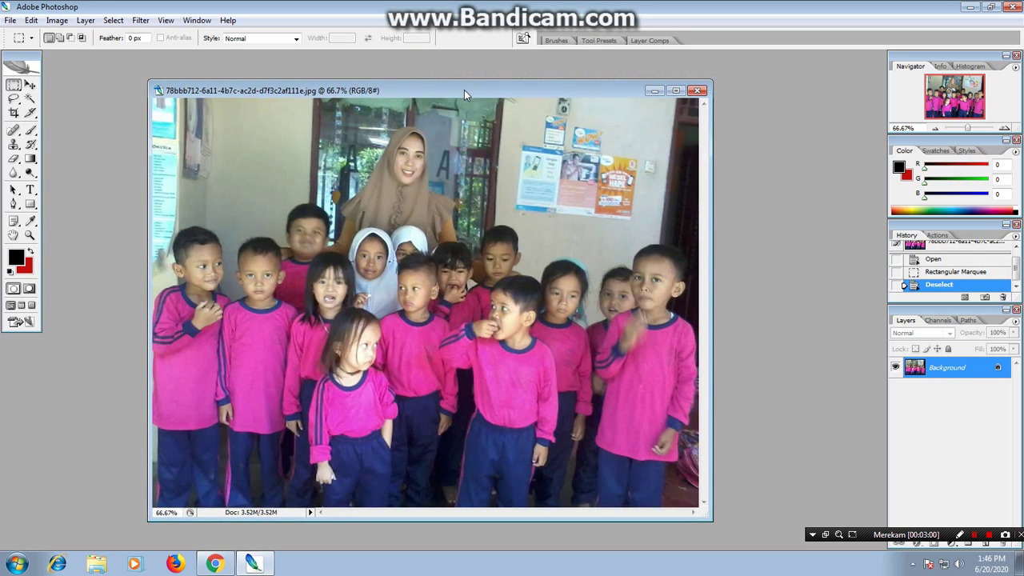